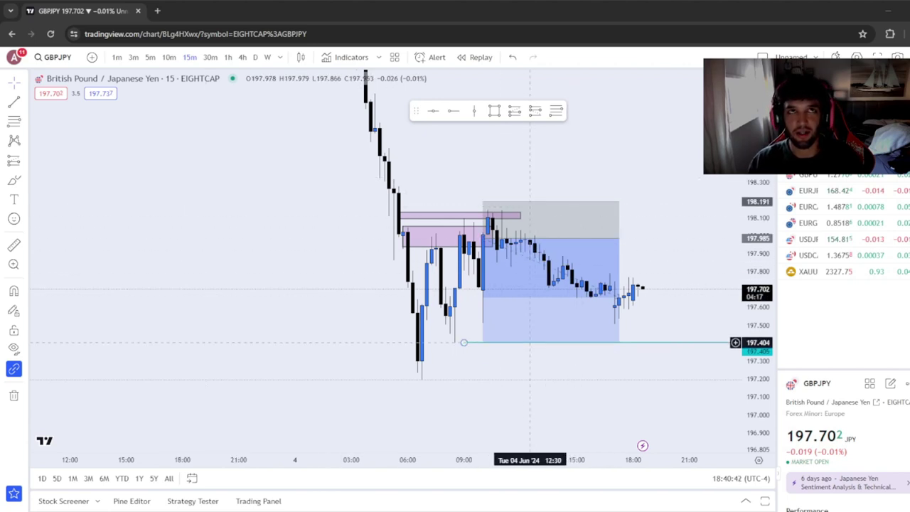
- Examine the 15-minute GBPJPY chart around the 4 June short position and compare it with the earlier marked setups
scroll(506, 358, down, 2)
scroll(507, 358, up, 2)
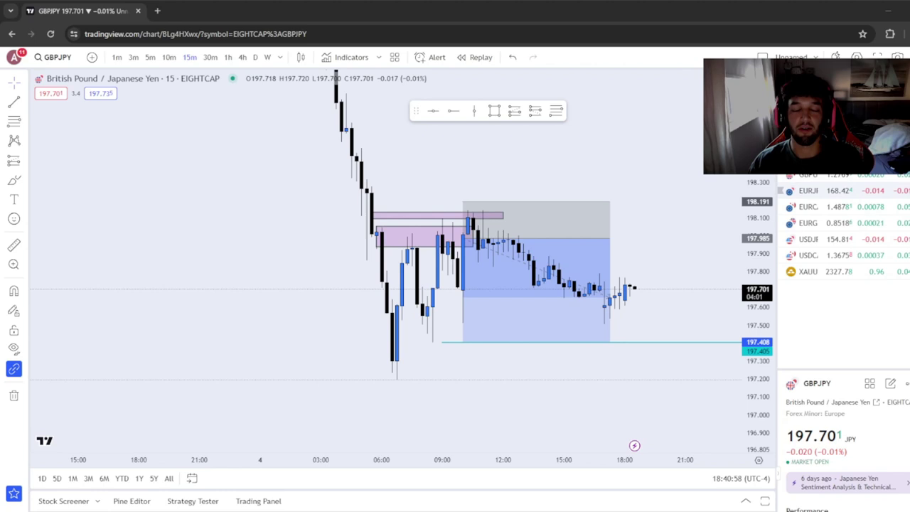
mouse_move(766, 267)
mouse_down()
mouse_move(766, 245)
mouse_move(766, 269)
mouse_up()
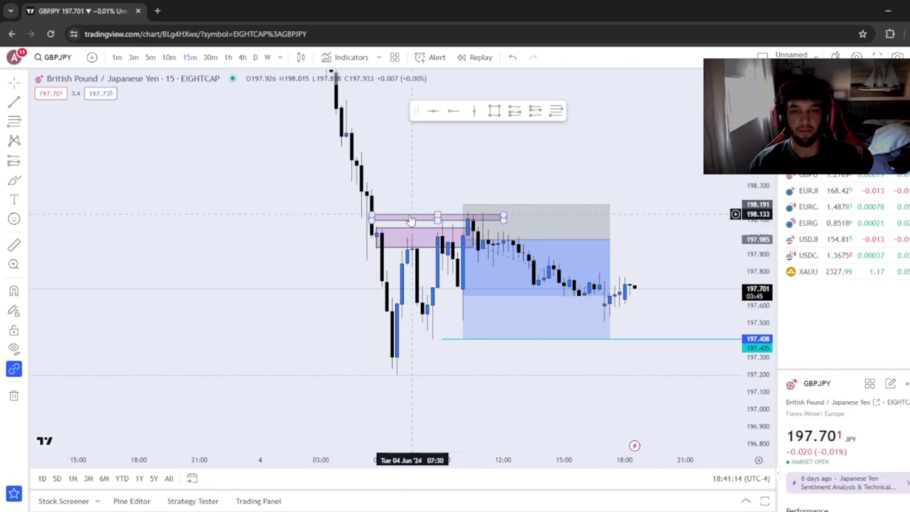
scroll(361, 242, up, 3)
scroll(358, 265, down, 5)
scroll(583, 303, down, 5)
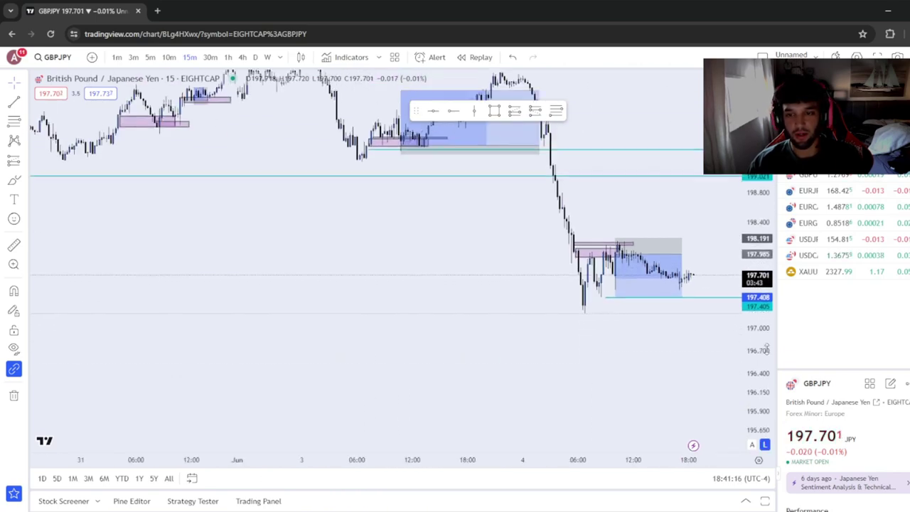
scroll(530, 355, up, 4)
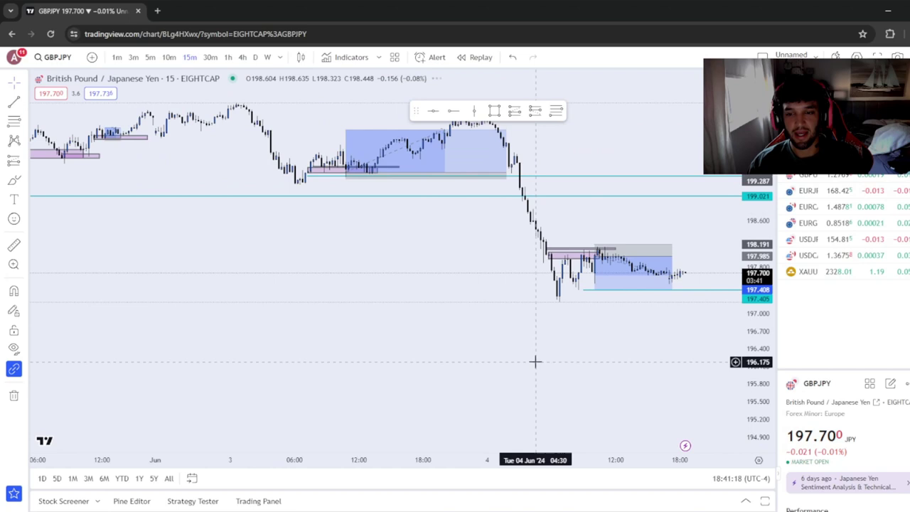
drag(757, 414, 758, 334)
- Draw a horizontal ray at about 198.015 from the 08:00 candle on 4 June, across the lower purple zone
click(408, 236)
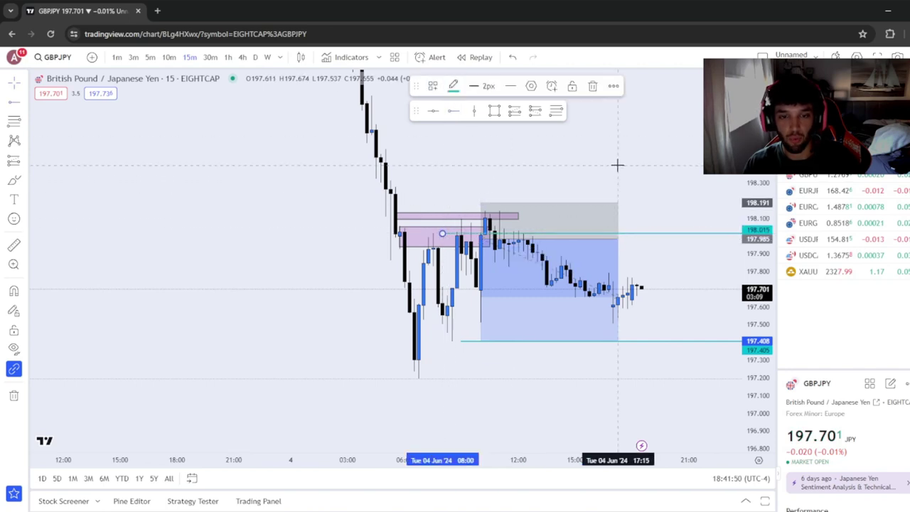
click(450, 231)
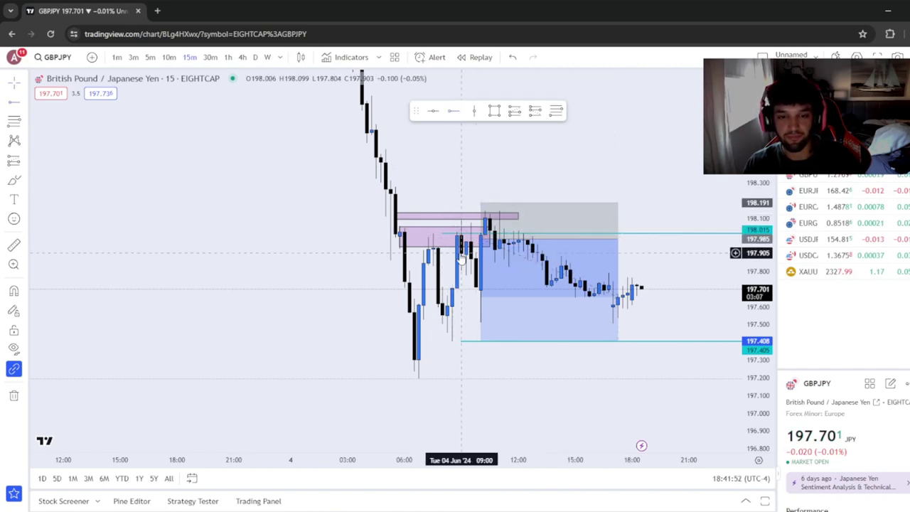
click(497, 322)
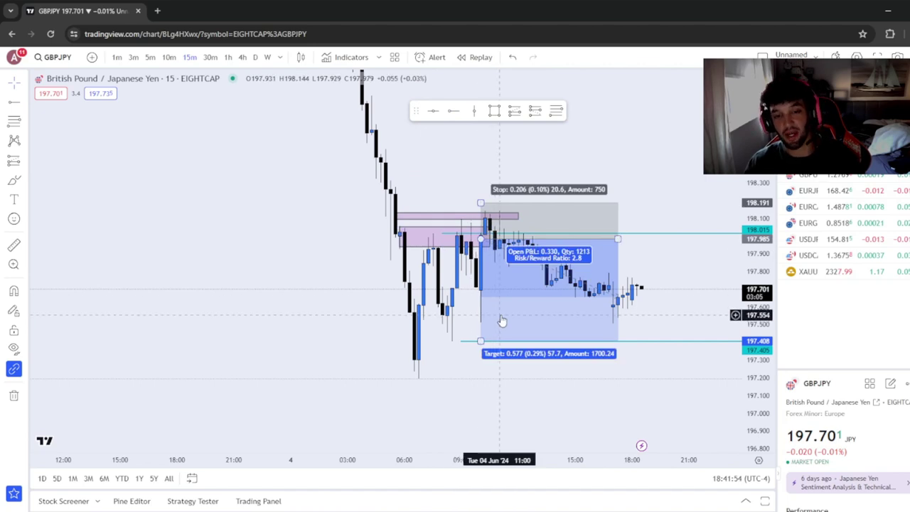
click(469, 295)
click(481, 293)
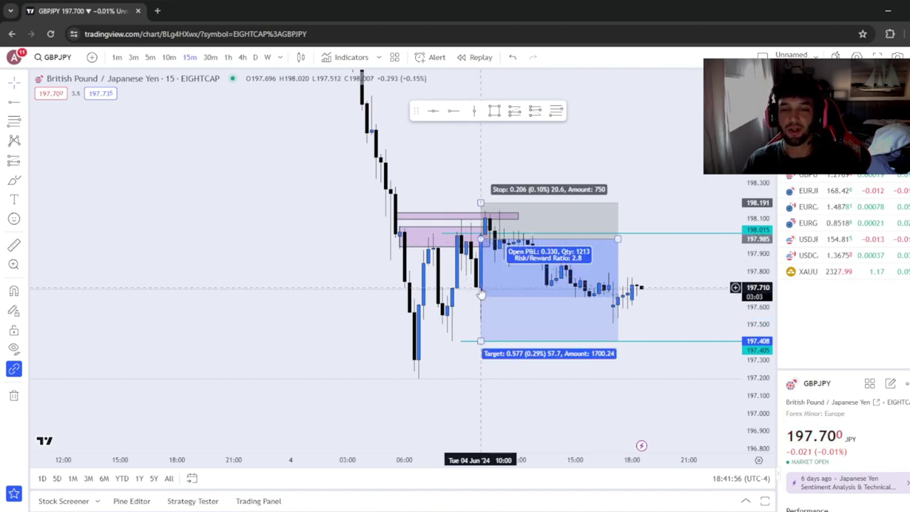
click(434, 291)
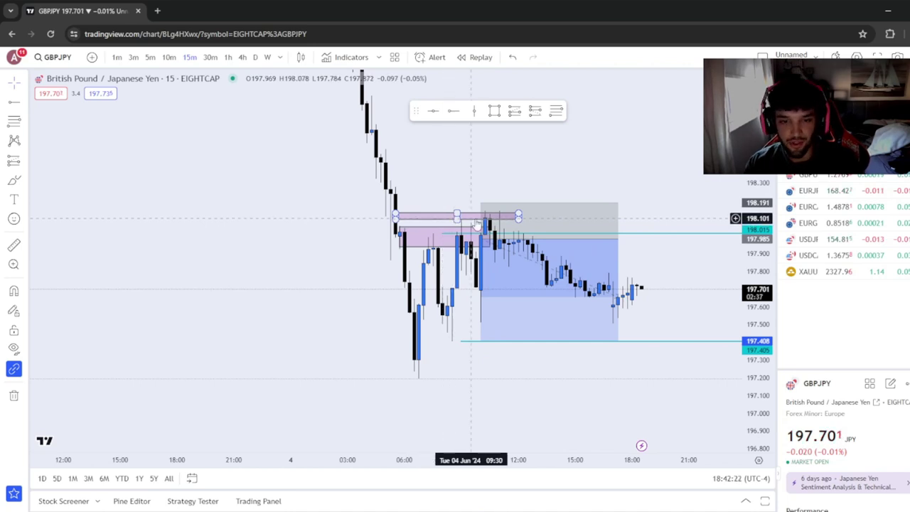
click(437, 218)
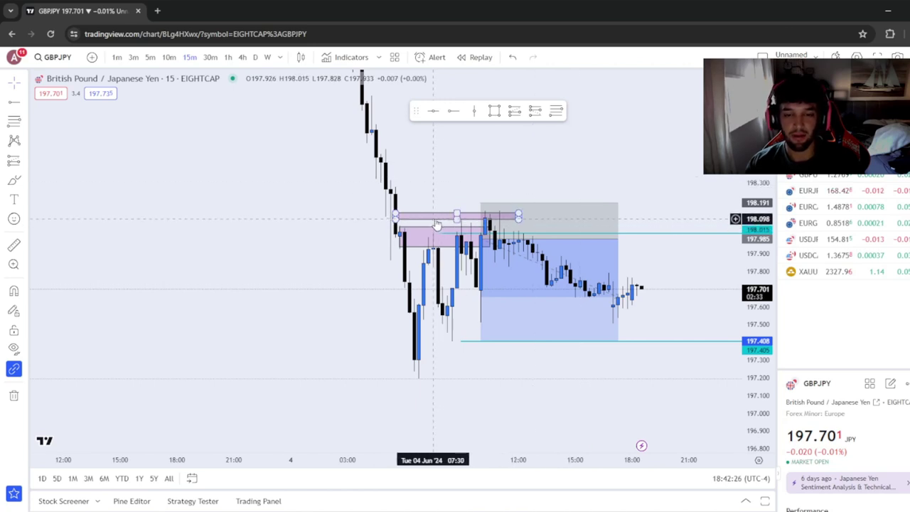
click(399, 234)
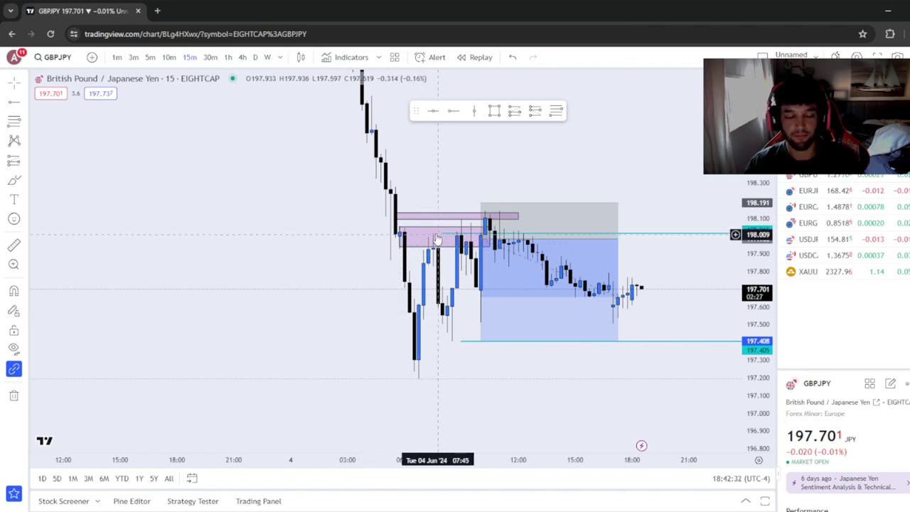
- Switch the chart to the 5-minute timeframe and examine the candles around the two purple zones and the short entry
click(149, 57)
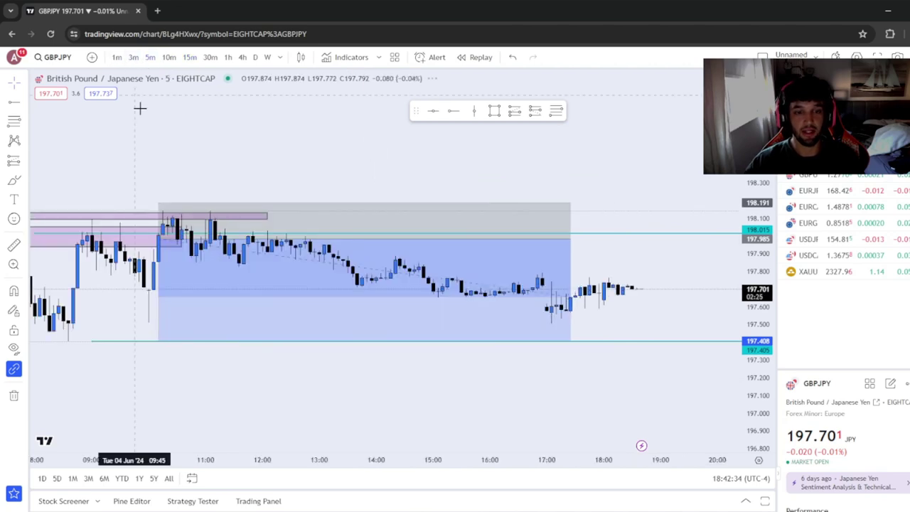
scroll(204, 264, down, 5)
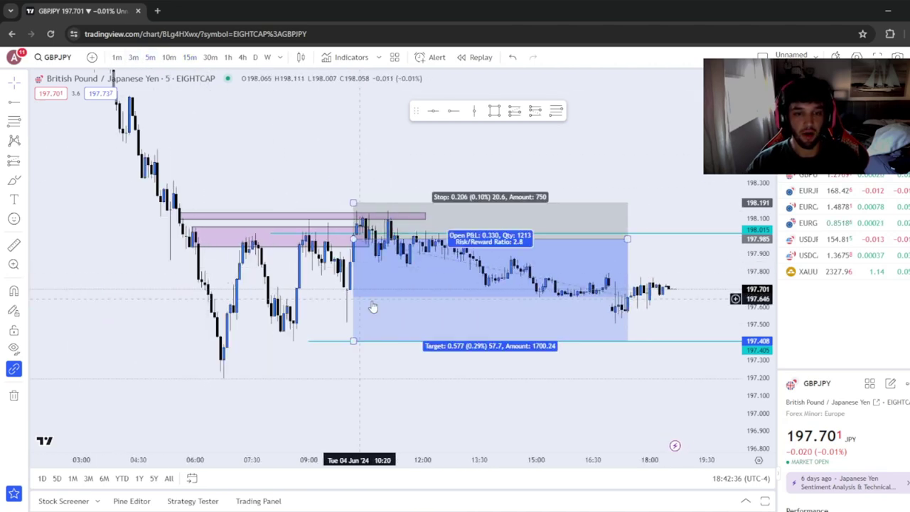
drag(755, 310, 755, 234)
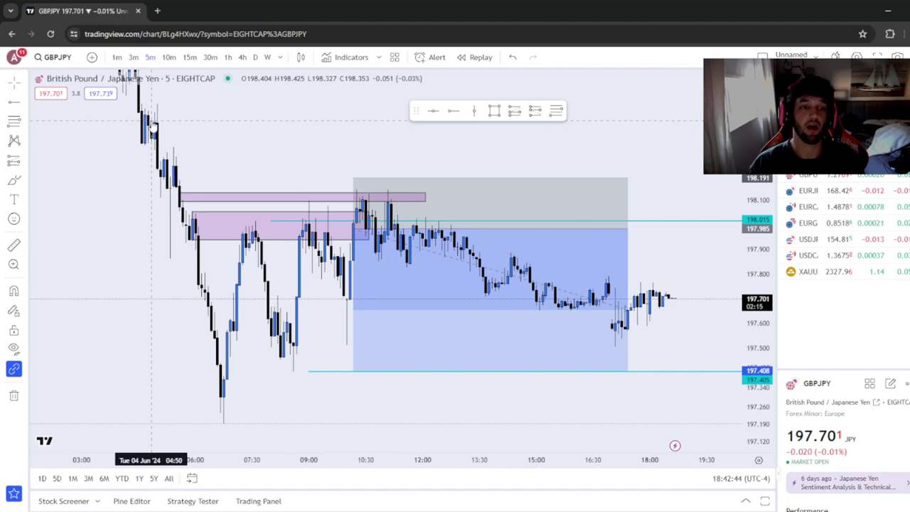
drag(762, 291, 763, 207)
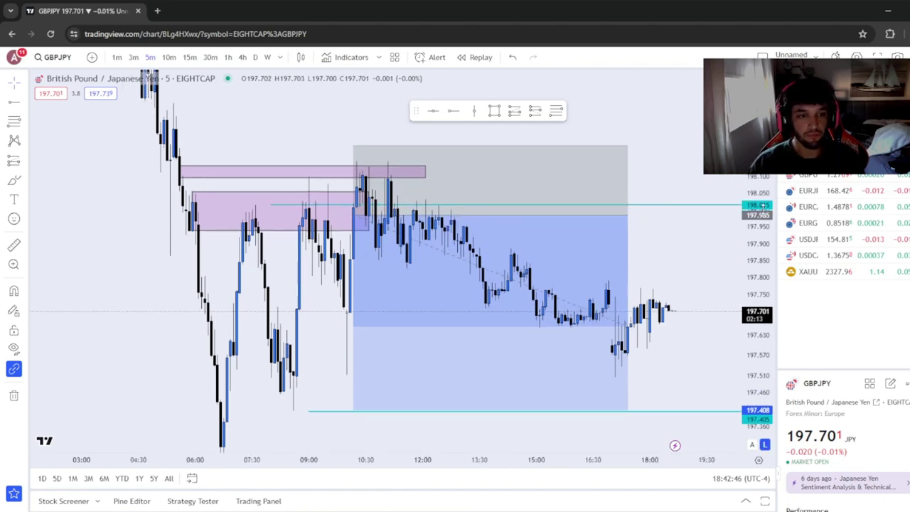
drag(683, 125, 732, 158)
click(241, 249)
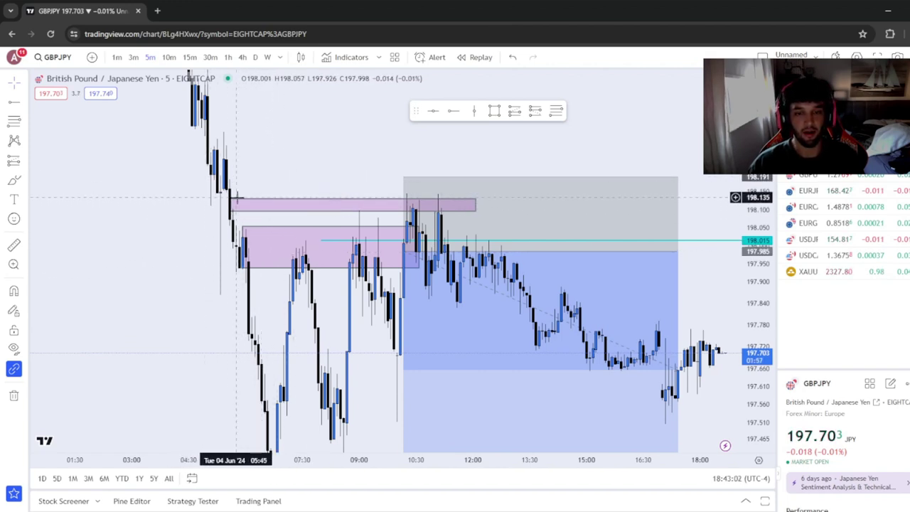
click(277, 201)
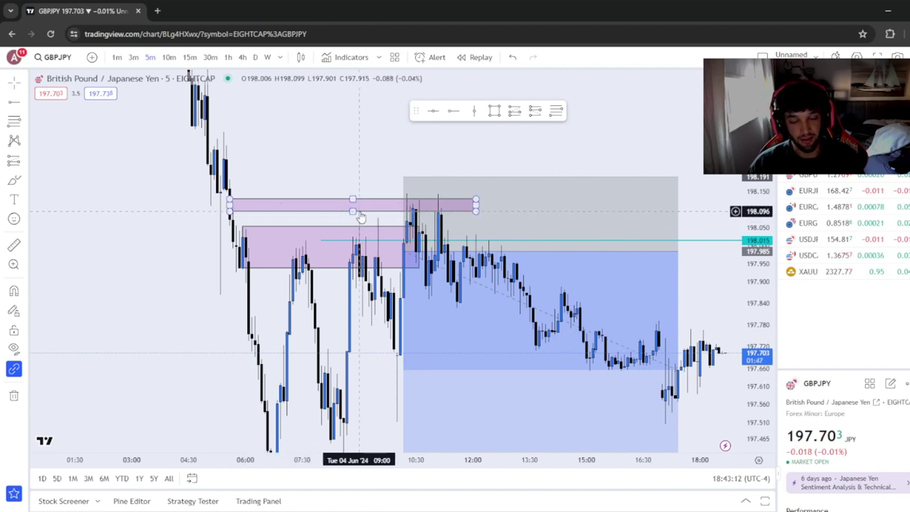
click(410, 224)
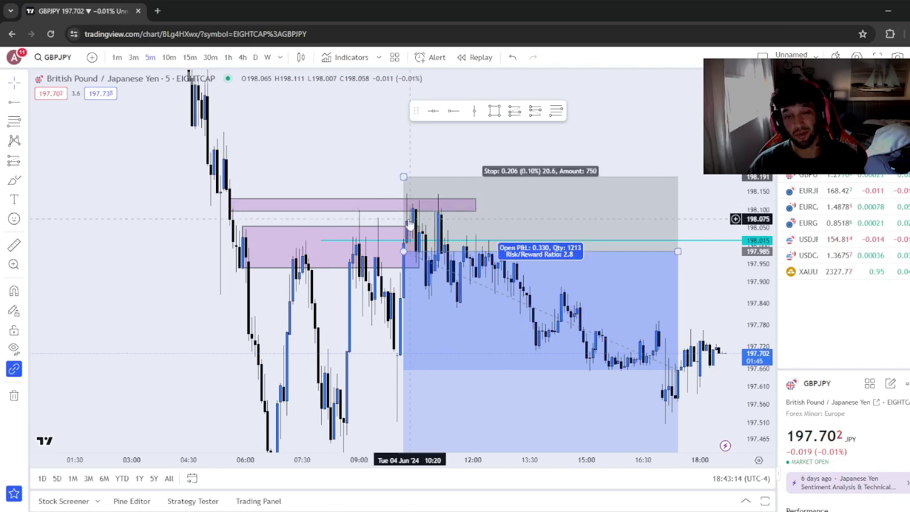
click(356, 206)
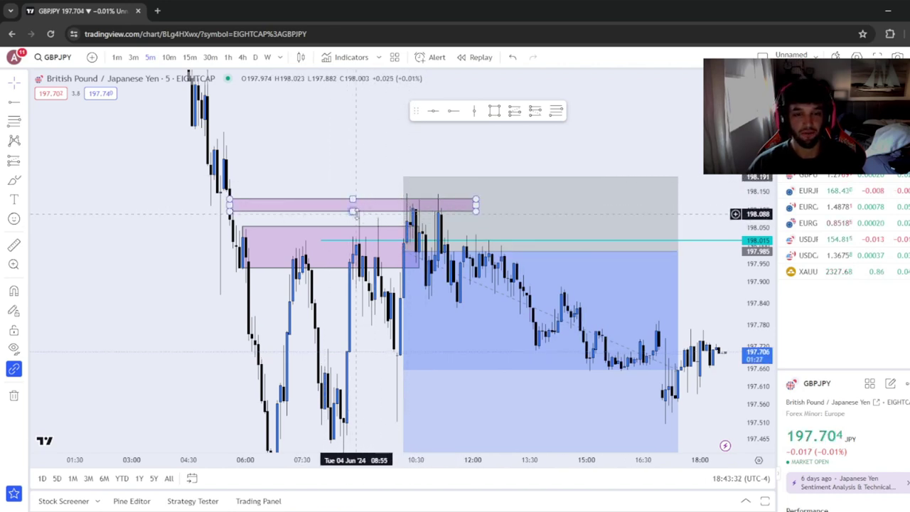
click(179, 141)
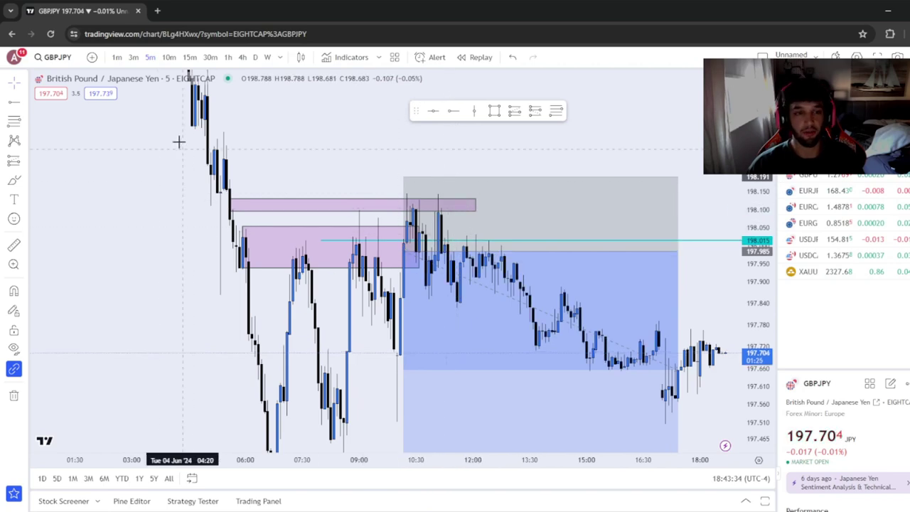
- Switch the chart to the 1-minute timeframe and bring the 4 June drop and both purple zones into view
click(114, 59)
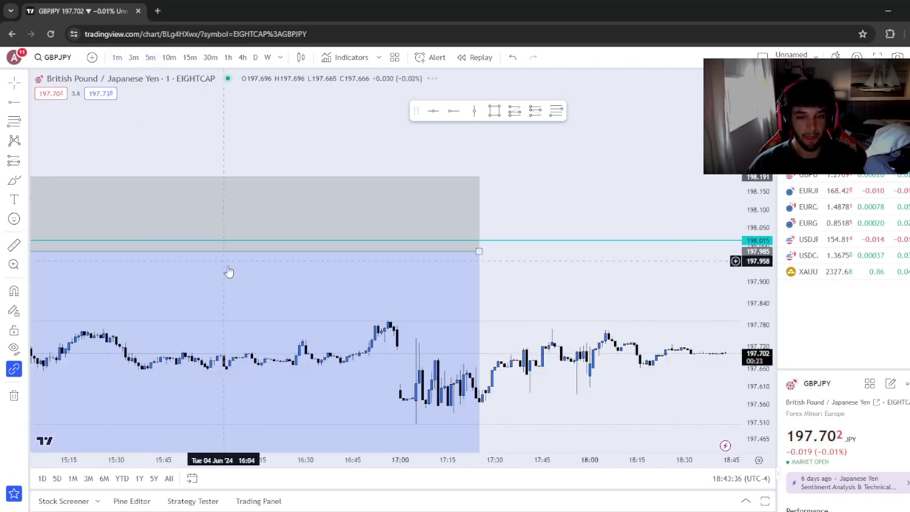
scroll(244, 288, down, 5)
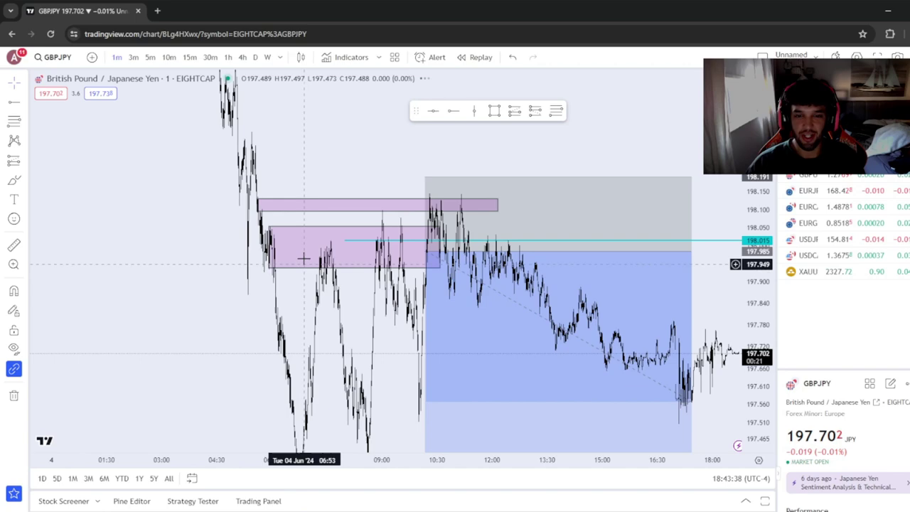
scroll(206, 305, down, 2)
scroll(213, 325, up, 5)
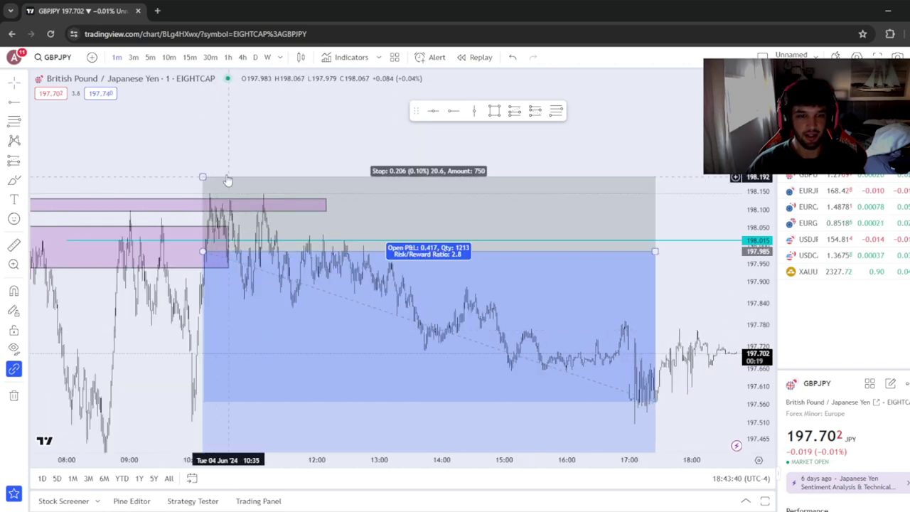
drag(118, 138, 450, 154)
scroll(315, 270, down, 2)
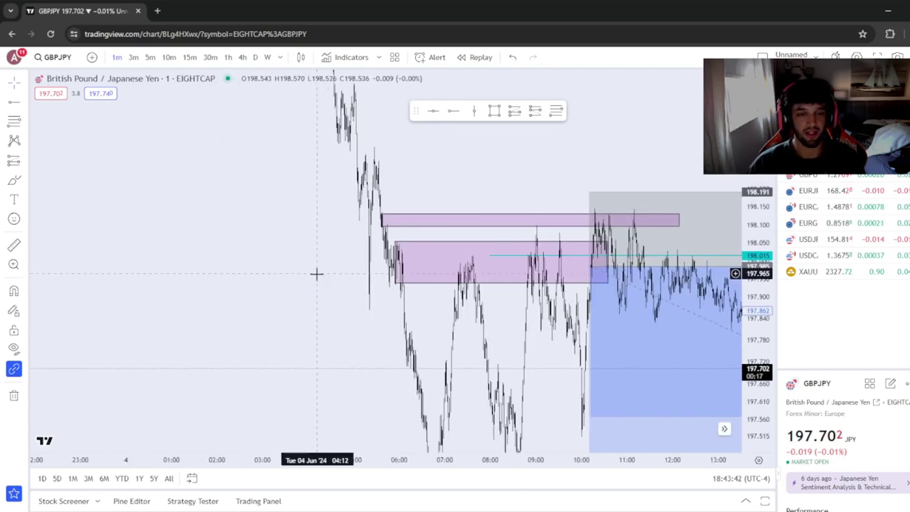
- Examine the 1-minute price action from the candles where the purple zones begin to the reaction after the short entry
scroll(323, 292, up, 3)
scroll(328, 304, up, 3)
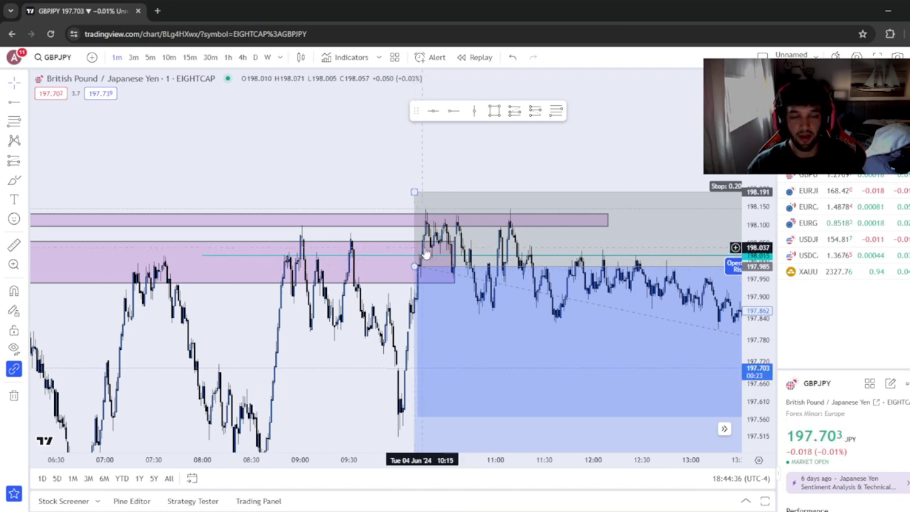
scroll(325, 270, down, 3)
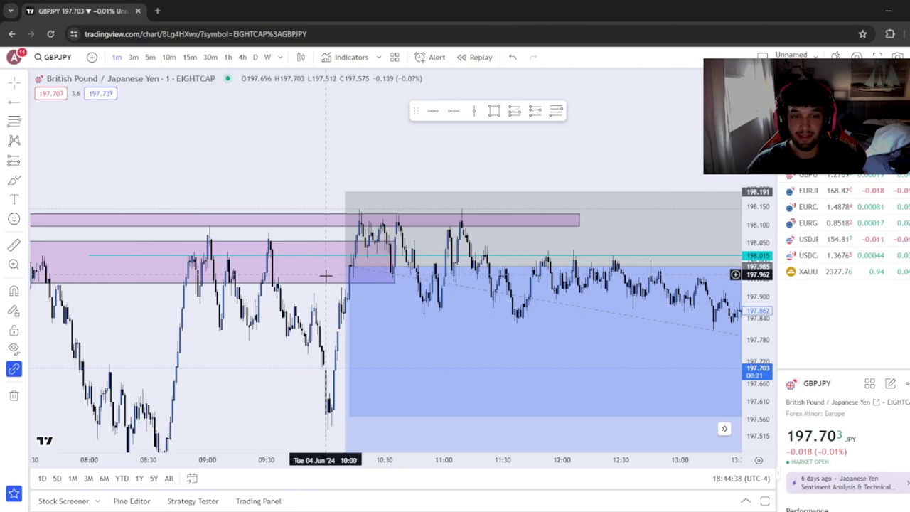
drag(195, 203, 362, 290)
scroll(357, 287, up, 3)
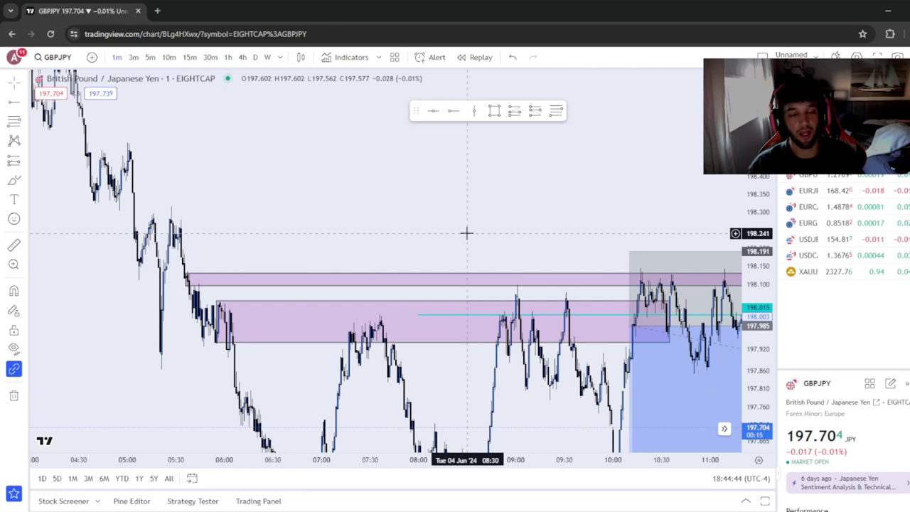
scroll(327, 258, up, 2)
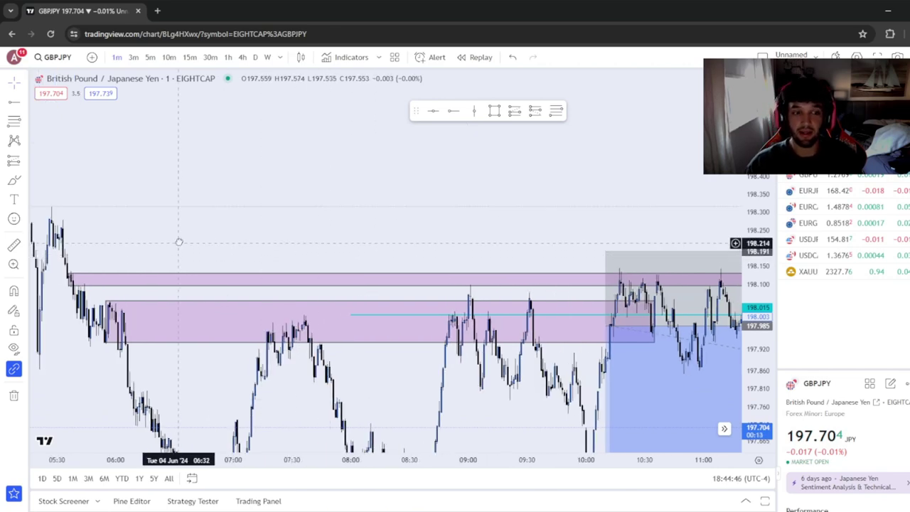
drag(179, 242, 284, 240)
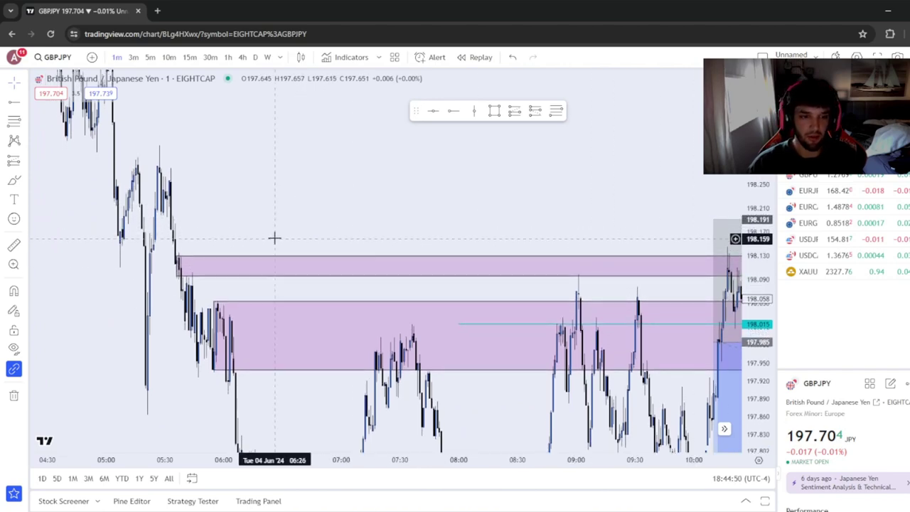
scroll(276, 239, up, 1)
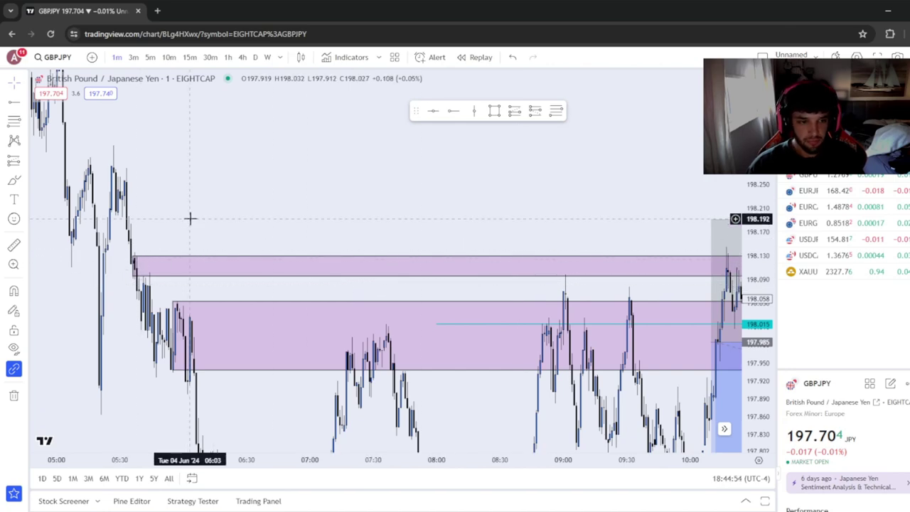
drag(201, 203, 263, 176)
drag(536, 184, 342, 175)
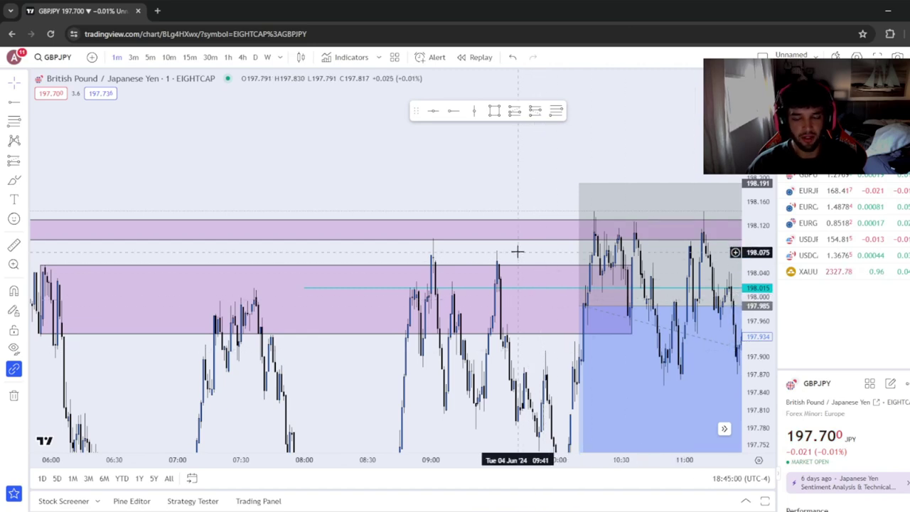
drag(346, 142, 719, 192)
mouse_move(445, 270)
mouse_down()
mouse_move(426, 294)
mouse_move(280, 228)
mouse_move(463, 268)
mouse_up()
scroll(427, 267, up, 3)
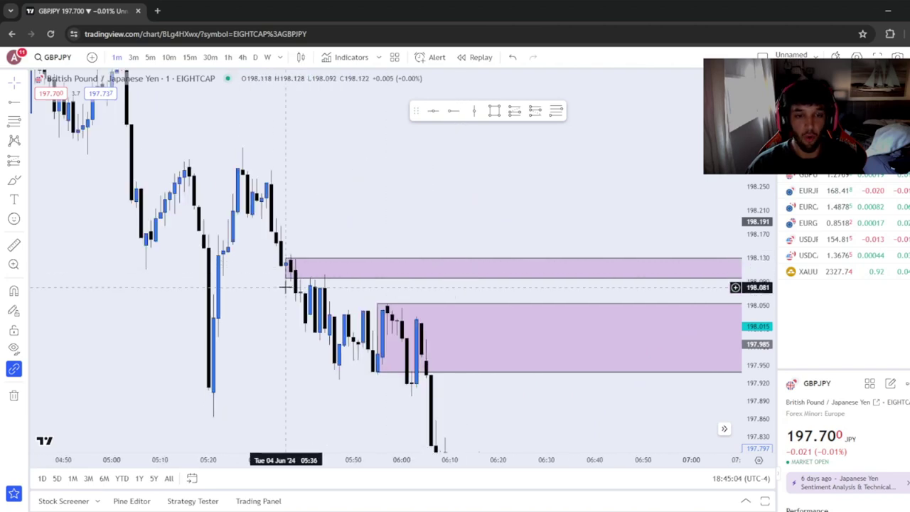
scroll(466, 242, down, 3)
drag(465, 240, 228, 239)
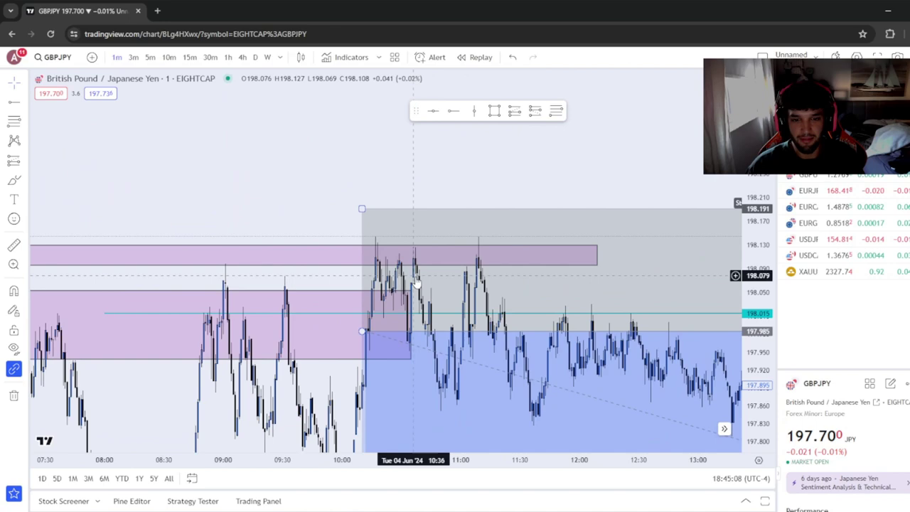
- Place a second short position on the 1-minute chart starting at the 10:19 candle on 4 June
drag(639, 178, 618, 53)
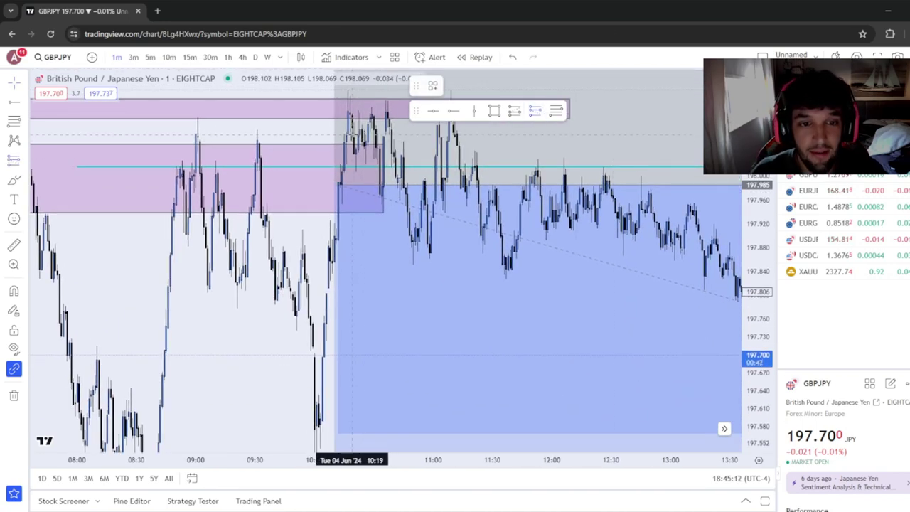
click(335, 185)
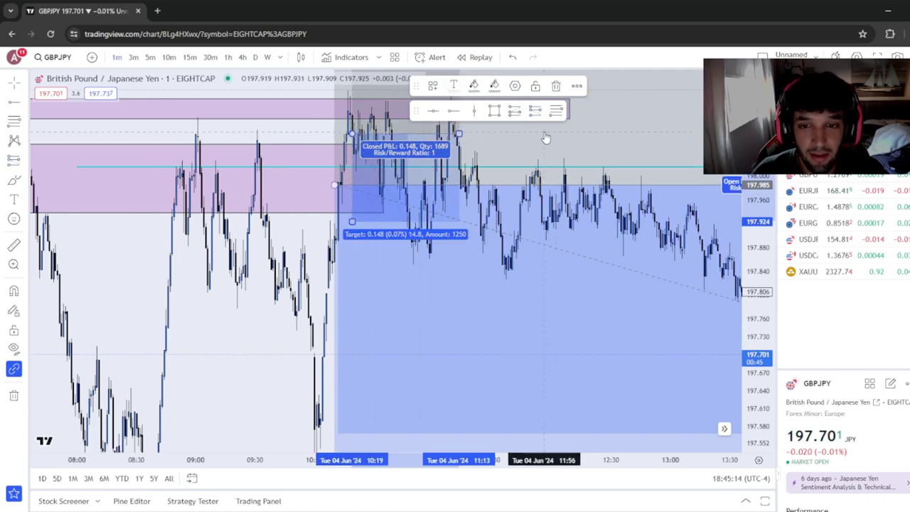
- Set the second short position's stop level with the first short's stop and its target to 197.406 at the lower turquoise line
drag(294, 95, 373, 180)
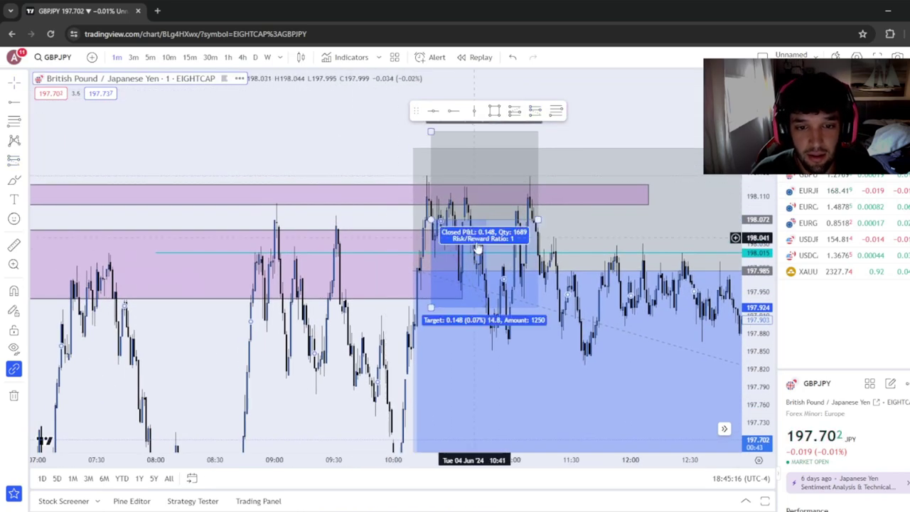
drag(423, 131, 427, 147)
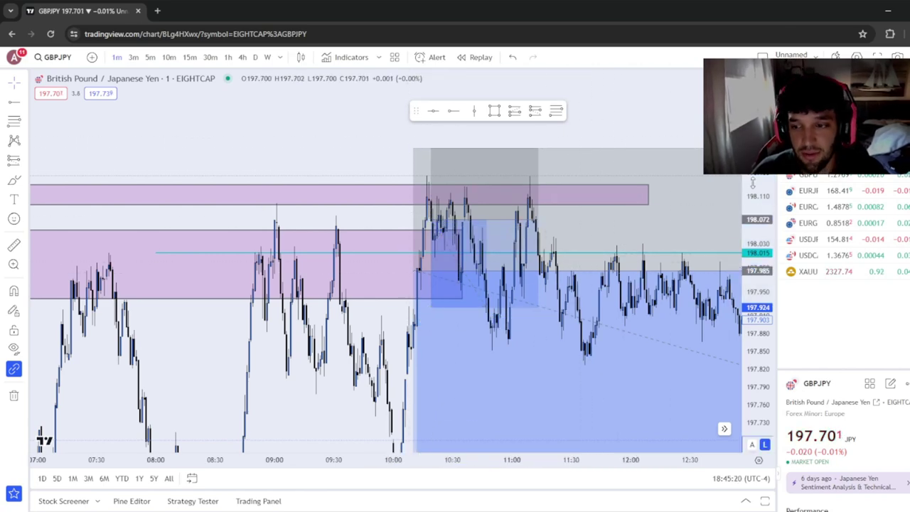
click(643, 149)
drag(643, 149, 589, 75)
click(374, 221)
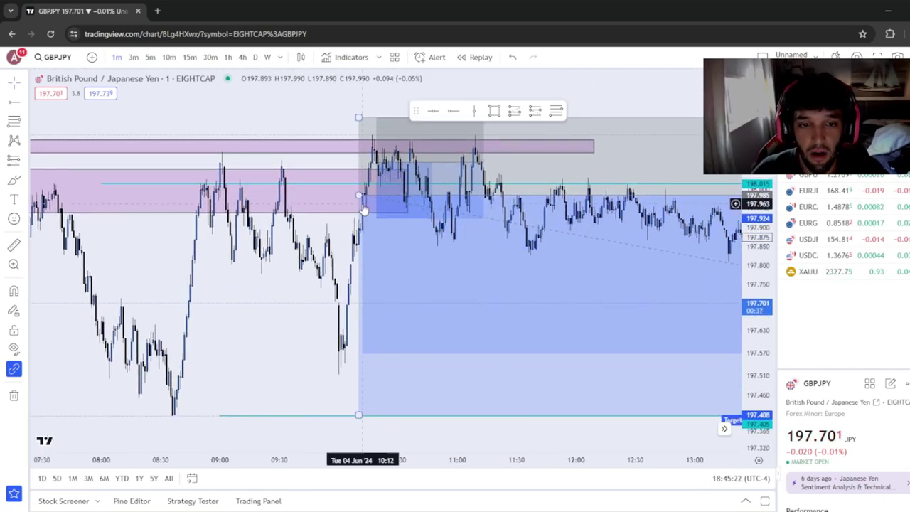
drag(374, 221, 400, 414)
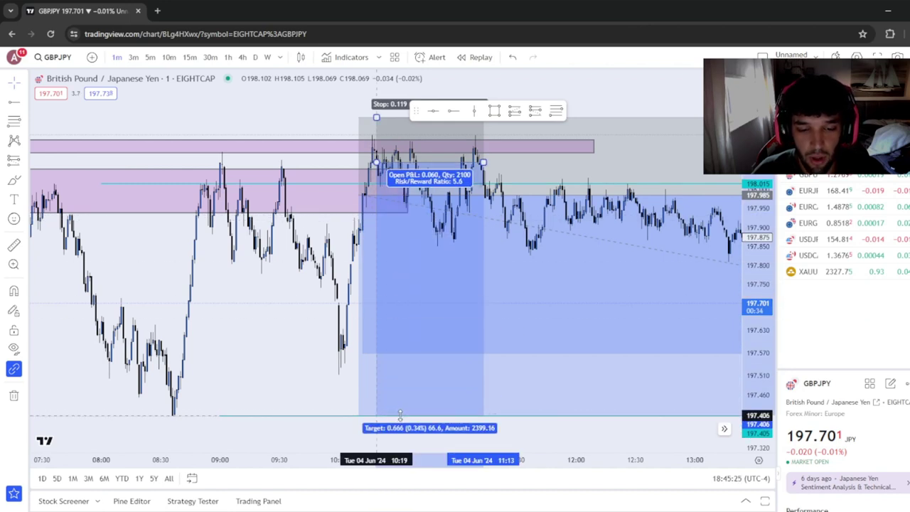
click(310, 431)
click(424, 245)
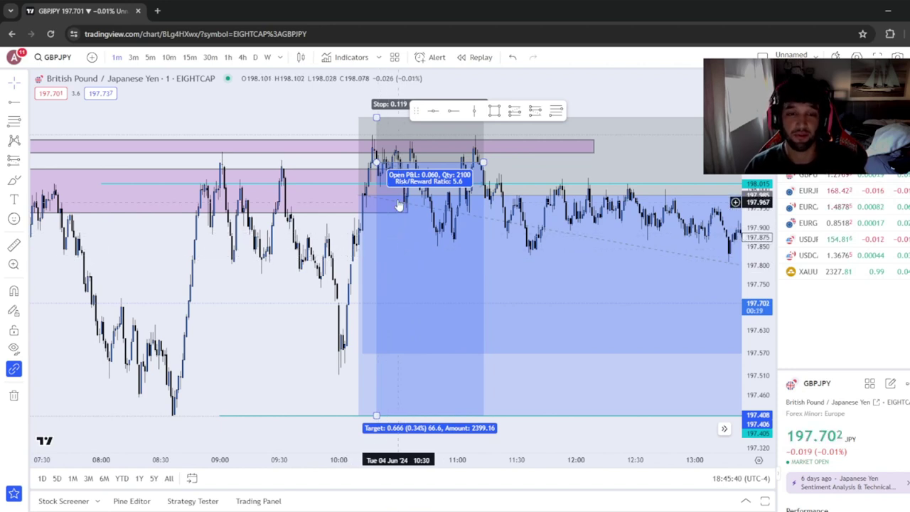
- Delete the second short position and examine the 1-minute candles reacting around the upper turquoise level
click(405, 144)
key(Delete)
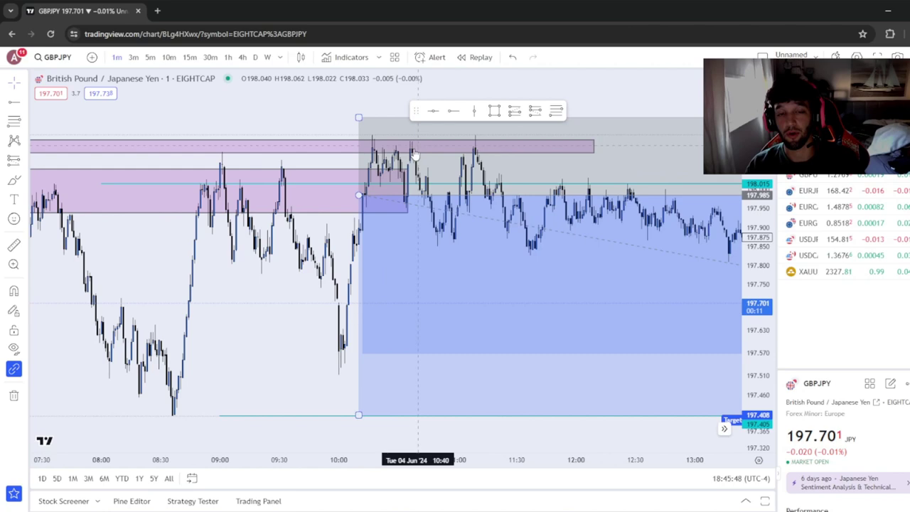
scroll(290, 270, down, 1)
scroll(291, 271, up, 4)
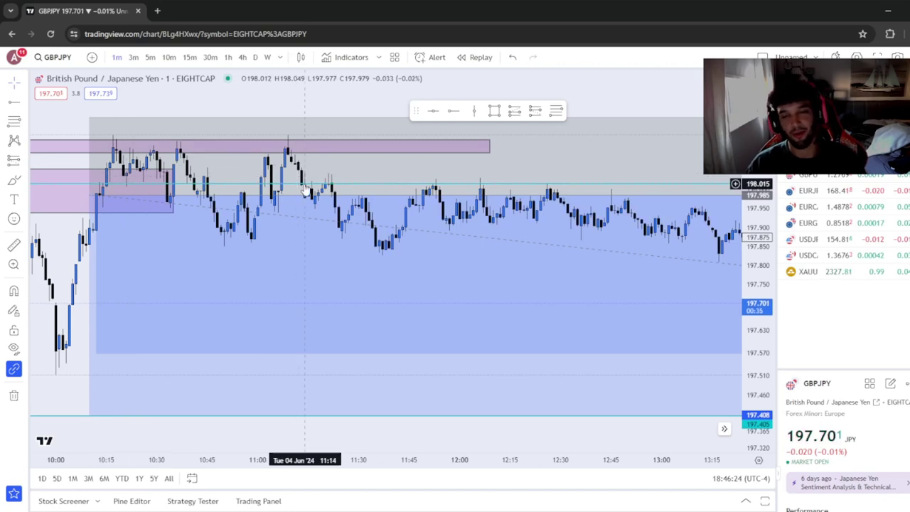
scroll(322, 196, down, 5)
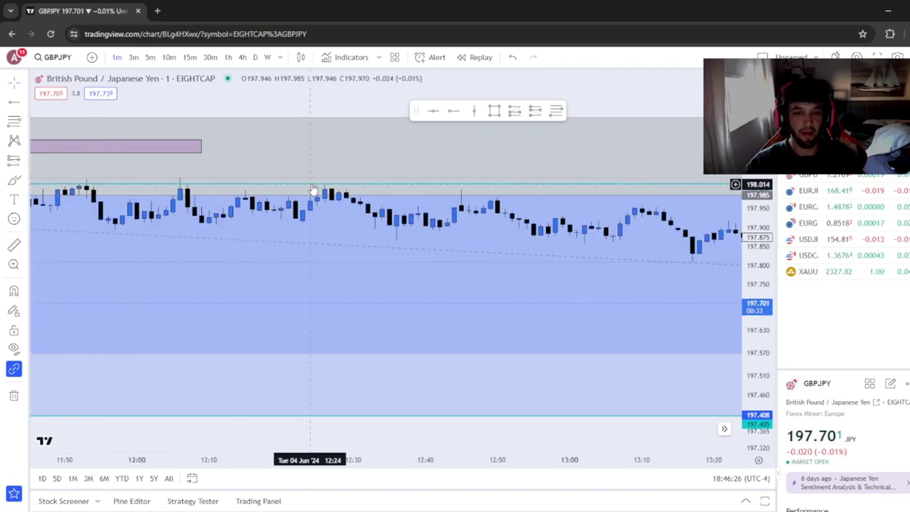
- Switch the chart to the 5-minute timeframe, reset the chart view and bring the whole short position into view
click(151, 57)
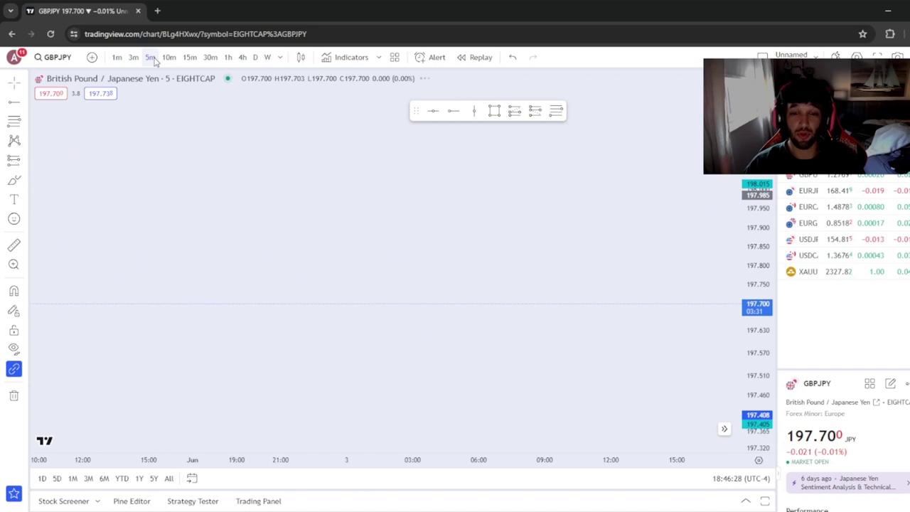
right_click(558, 245)
click(590, 242)
drag(755, 331, 755, 288)
drag(370, 427, 259, 273)
- Raise the remaining short position's target to 197.656, near the lows reached after 15:00
click(265, 285)
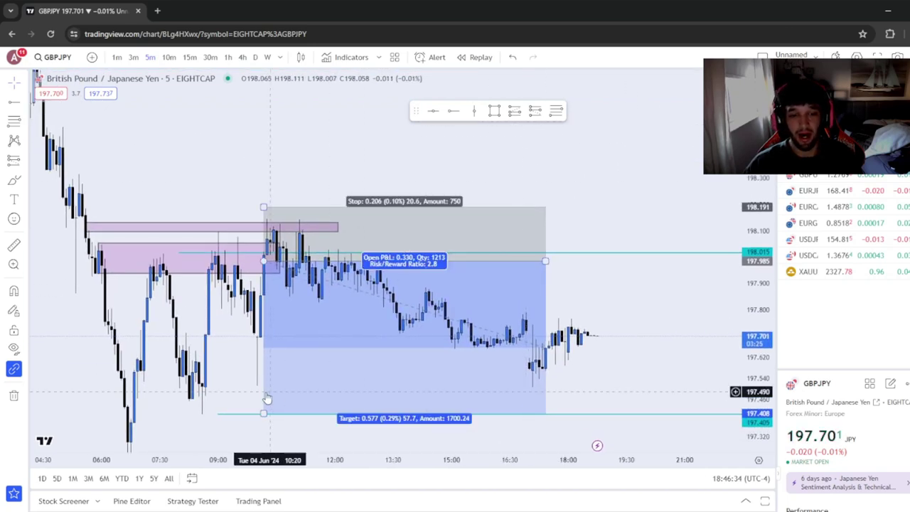
drag(263, 413, 264, 346)
click(760, 326)
drag(759, 325, 746, 283)
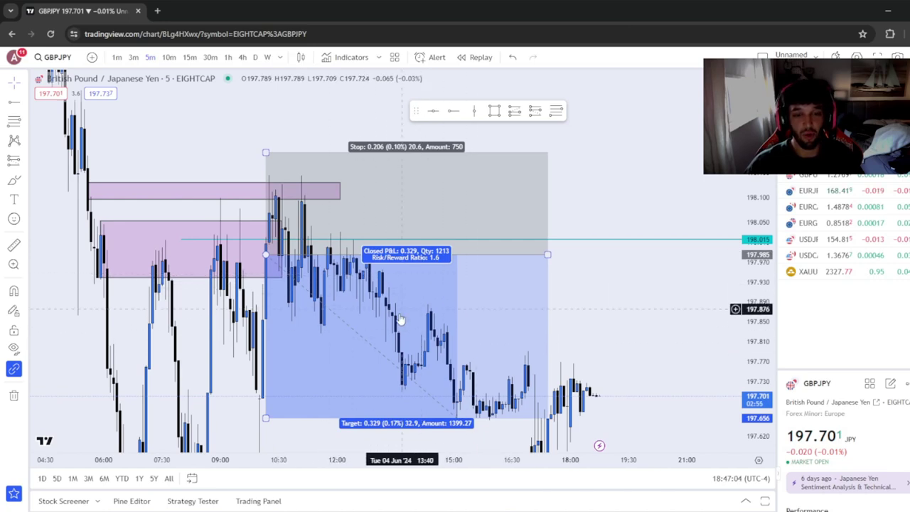
- Lower the short position's target to 197.413, just above the lower turquoise line
drag(759, 313, 760, 331)
drag(645, 366, 614, 240)
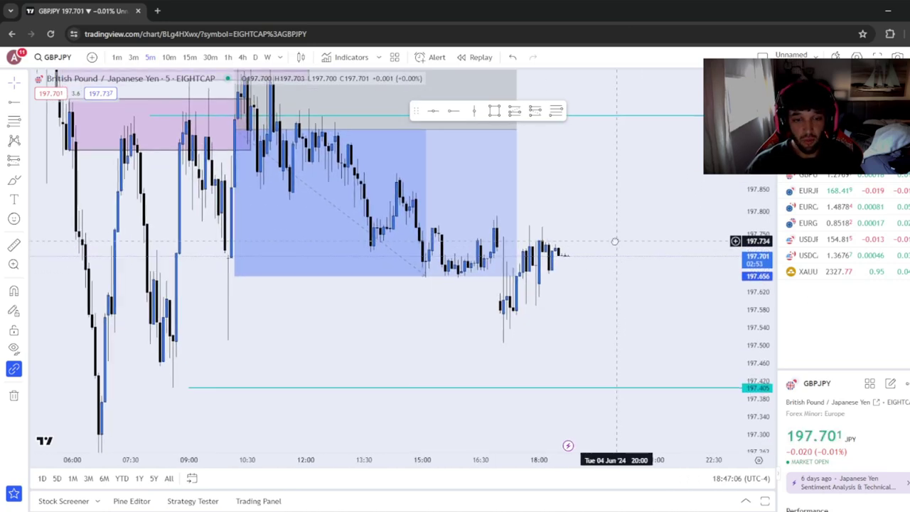
drag(253, 274, 256, 386)
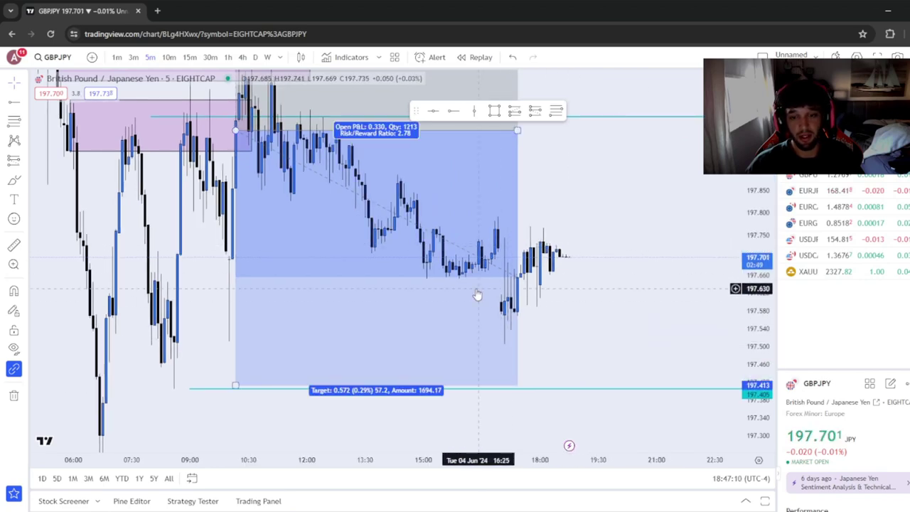
- Examine the 5-minute move from the two purple zones through the short entry to the latest candles, relative to the target line
mouse_move(642, 191)
mouse_down()
mouse_move(656, 202)
mouse_move(672, 246)
mouse_up()
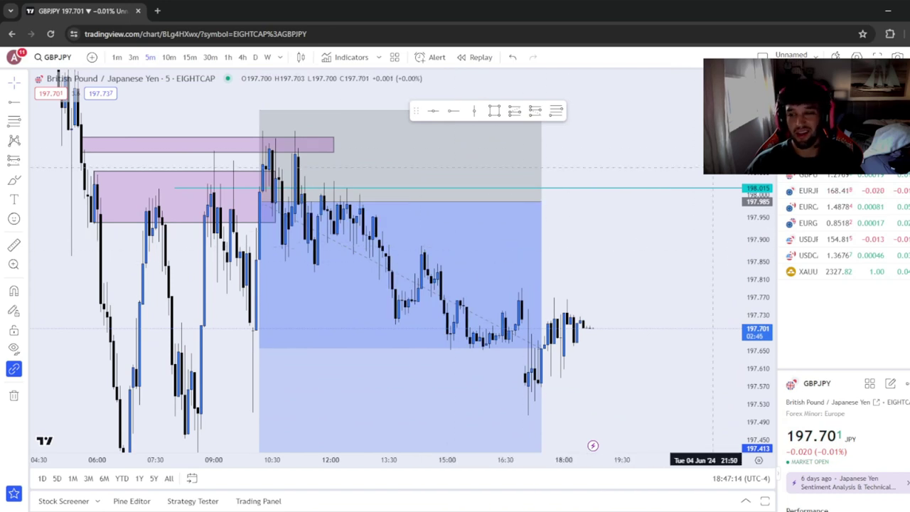
drag(760, 213, 763, 238)
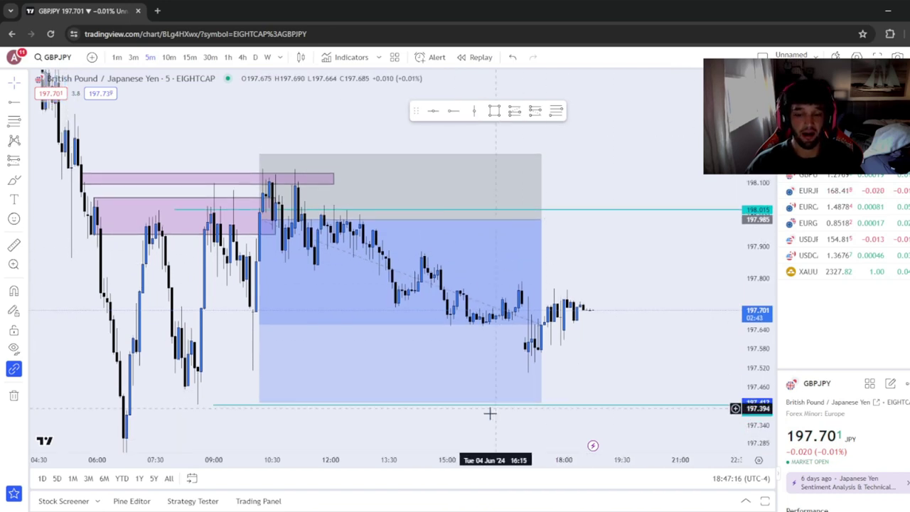
scroll(399, 425, up, 2)
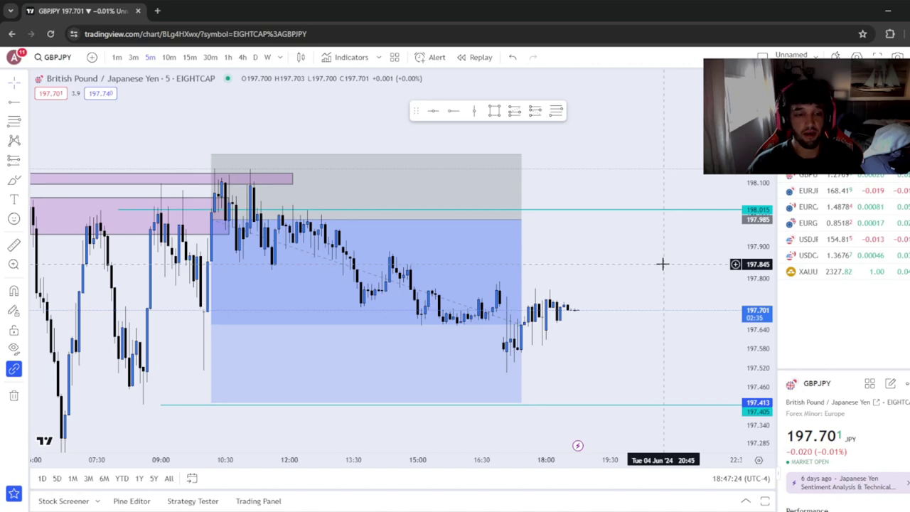
scroll(654, 256, up, 3)
scroll(633, 238, down, 6)
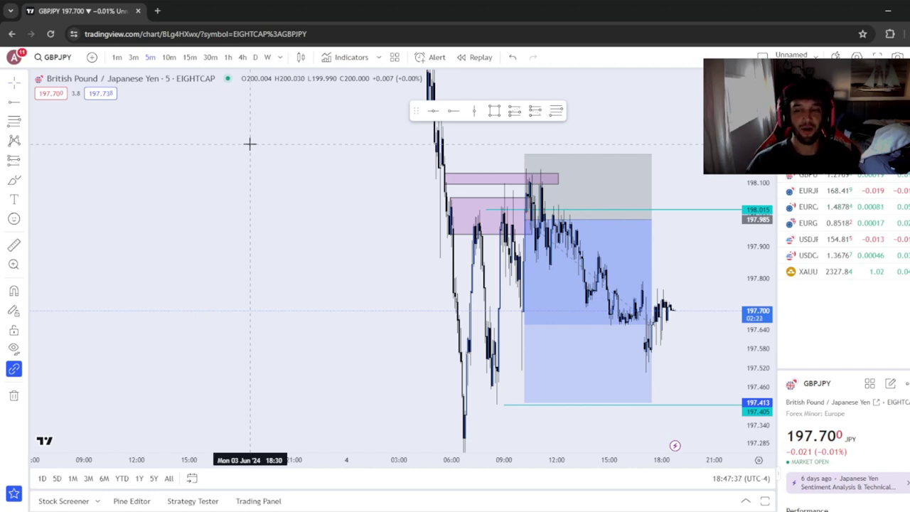
click(589, 229)
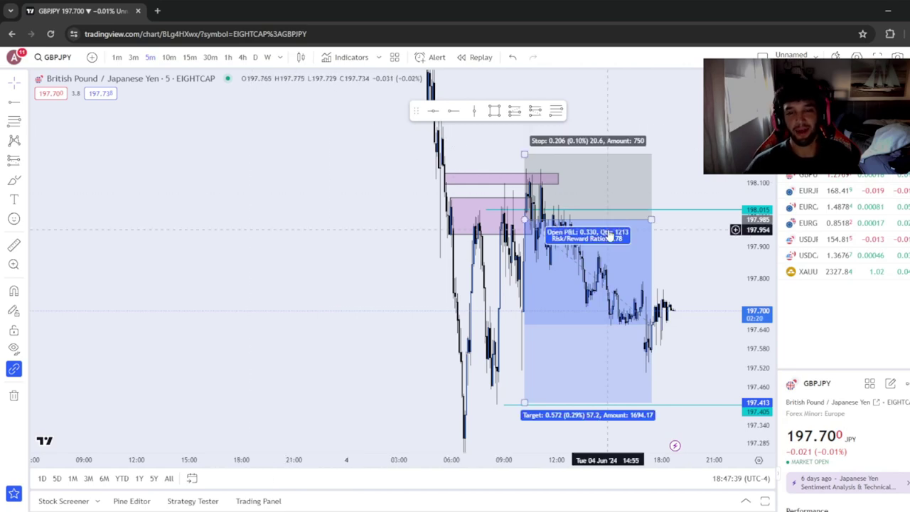
scroll(524, 337, up, 1)
scroll(521, 329, up, 3)
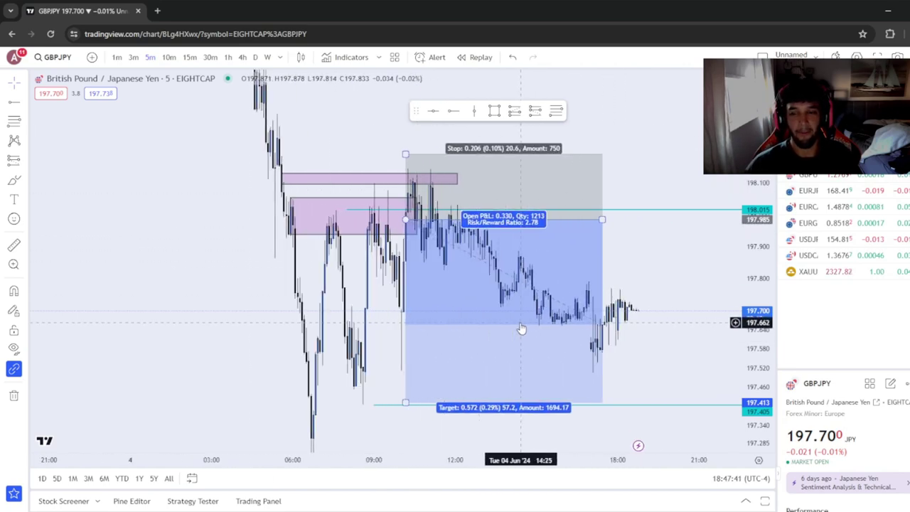
scroll(616, 363, down, 1)
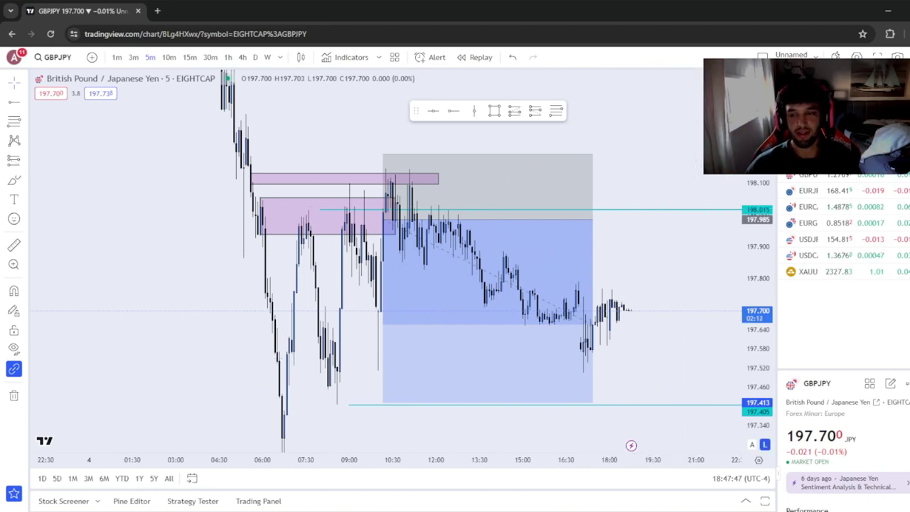
mouse_move(759, 210)
mouse_down()
mouse_move(762, 222)
mouse_move(762, 203)
mouse_up()
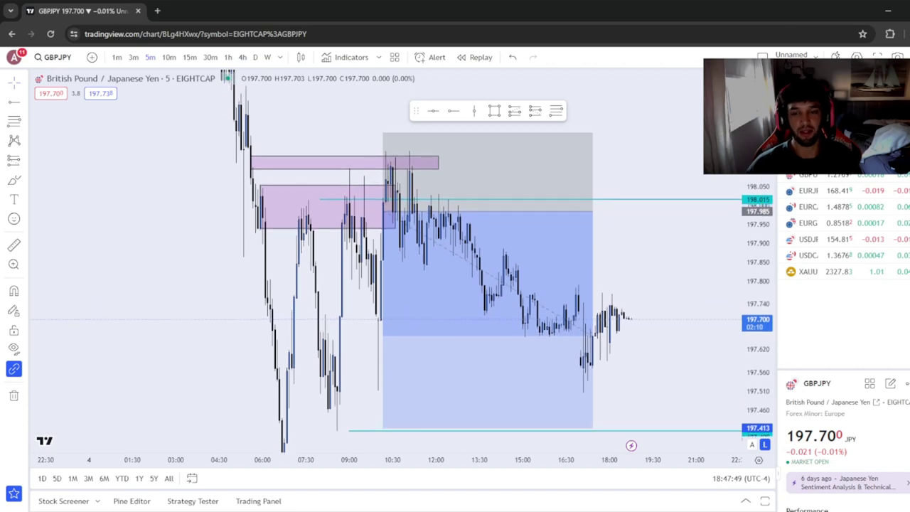
scroll(595, 369, down, 1)
scroll(305, 313, up, 2)
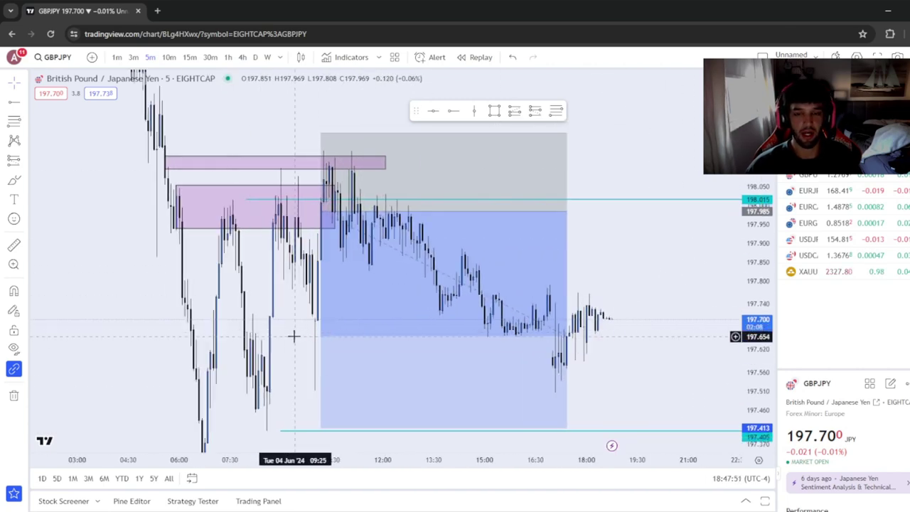